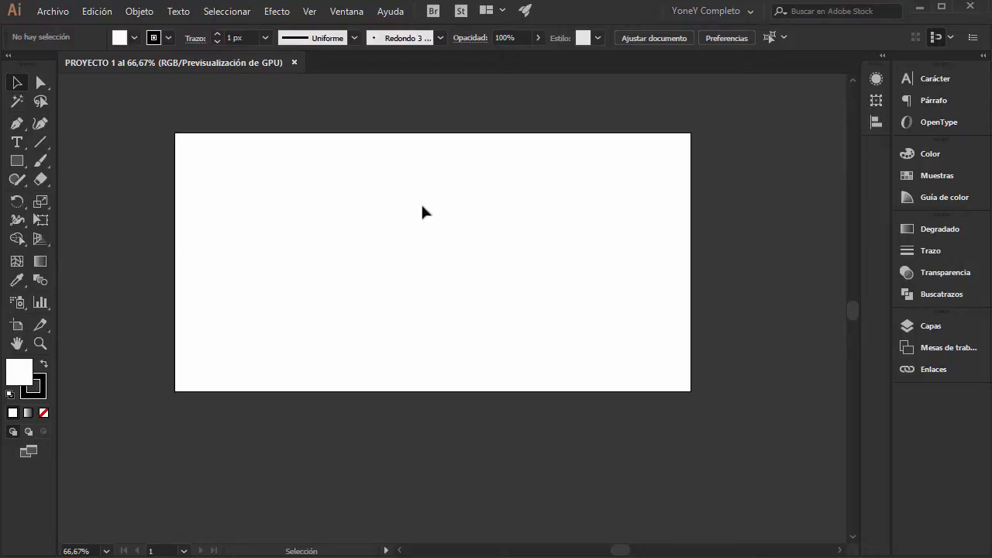
Show rulers and add guides: vertical at left, centre and right; horizontal at top and bottom.
key(ctrl+r)
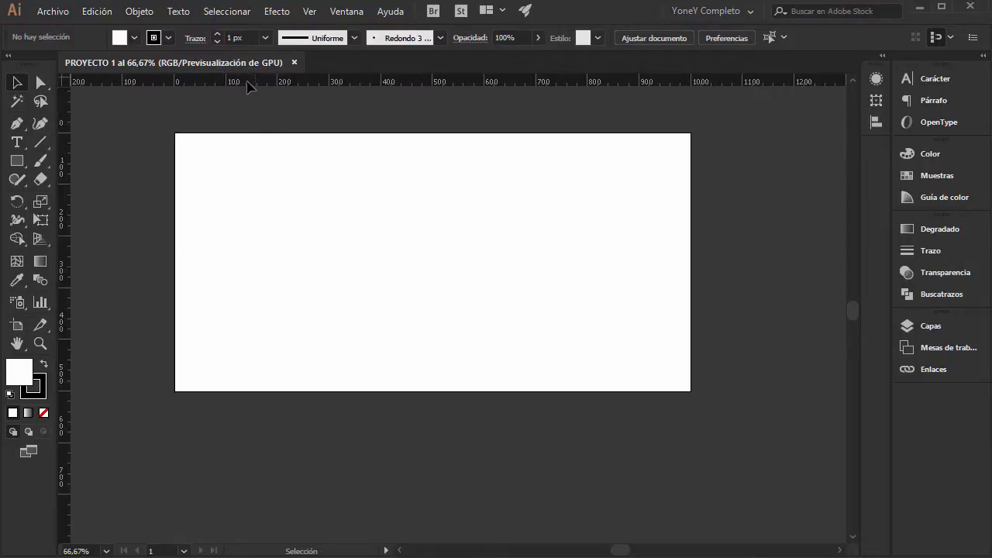
drag(64, 111, 436, 120)
drag(124, 83, 138, 362)
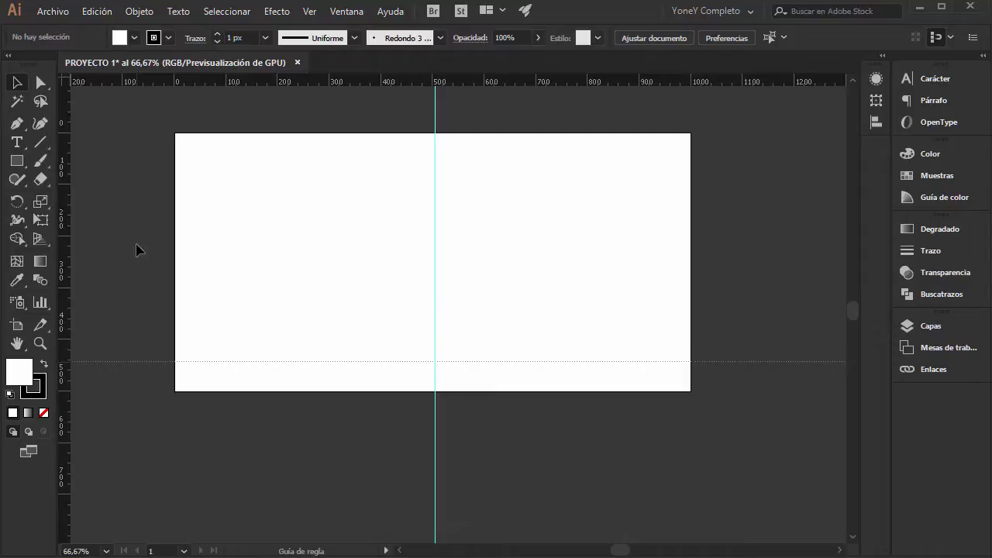
drag(162, 92, 176, 161)
drag(66, 176, 197, 186)
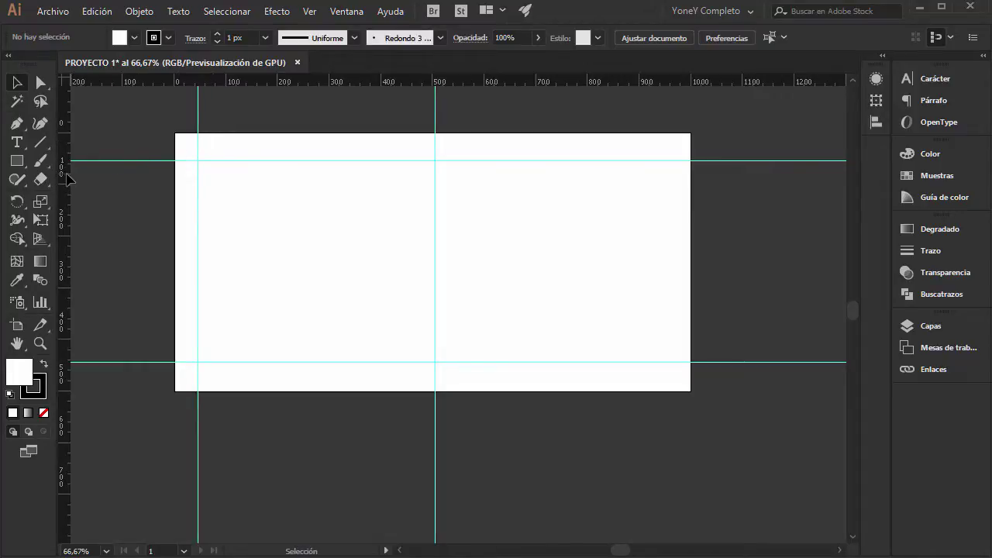
drag(70, 179, 245, 190)
drag(670, 207, 670, 207)
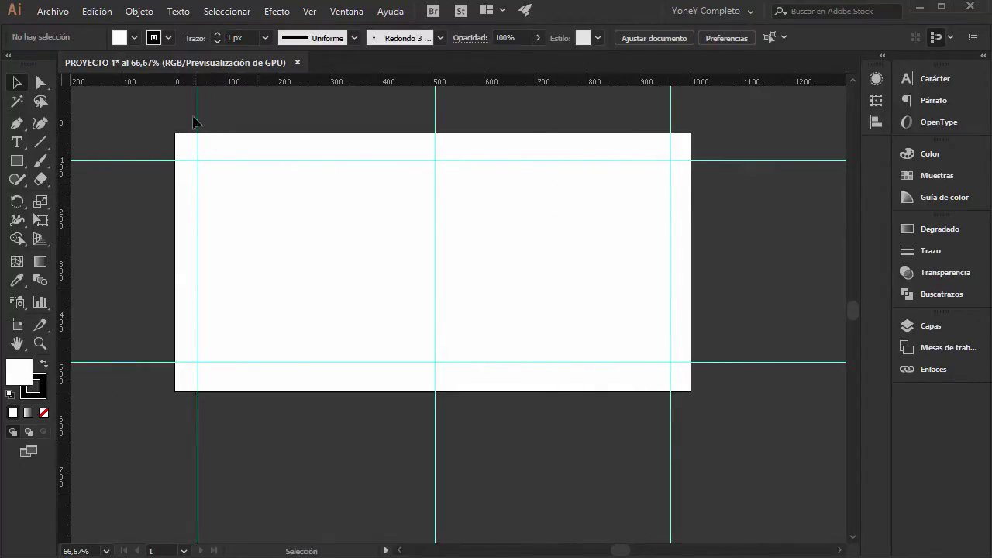
key(ctrl+plus)
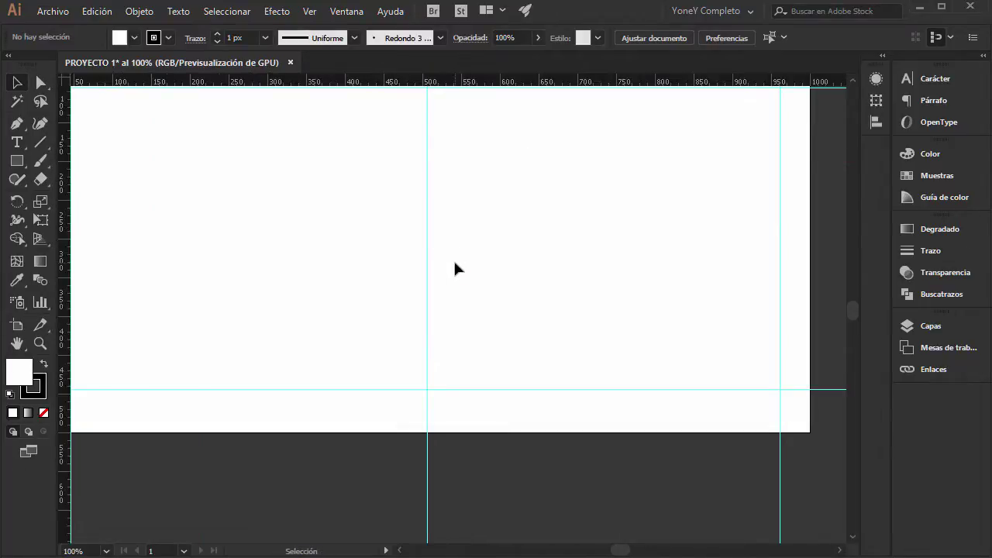
drag(421, 197, 519, 362)
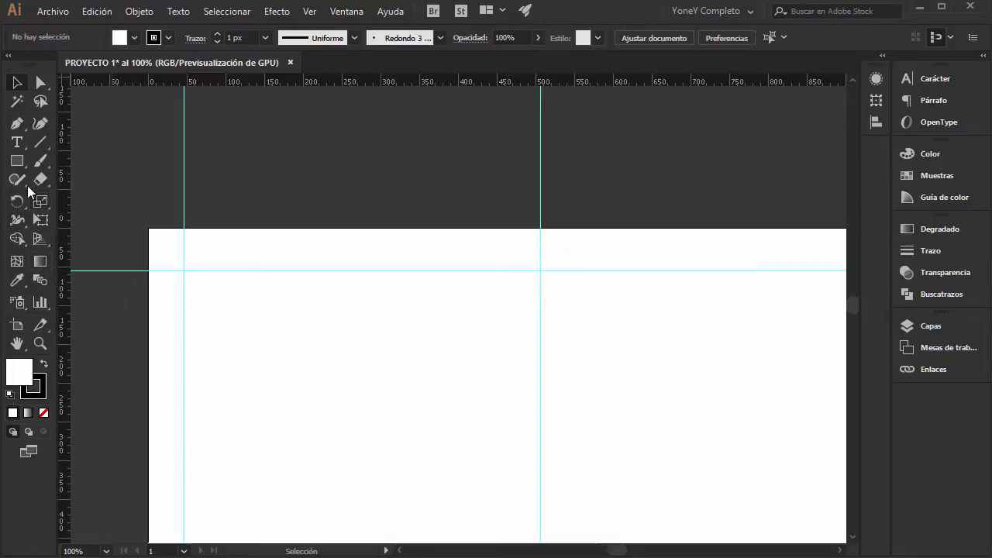
Draw a rounded rectangle at the top-left guide corner and fill it red-orange.
drag(20, 165, 113, 176)
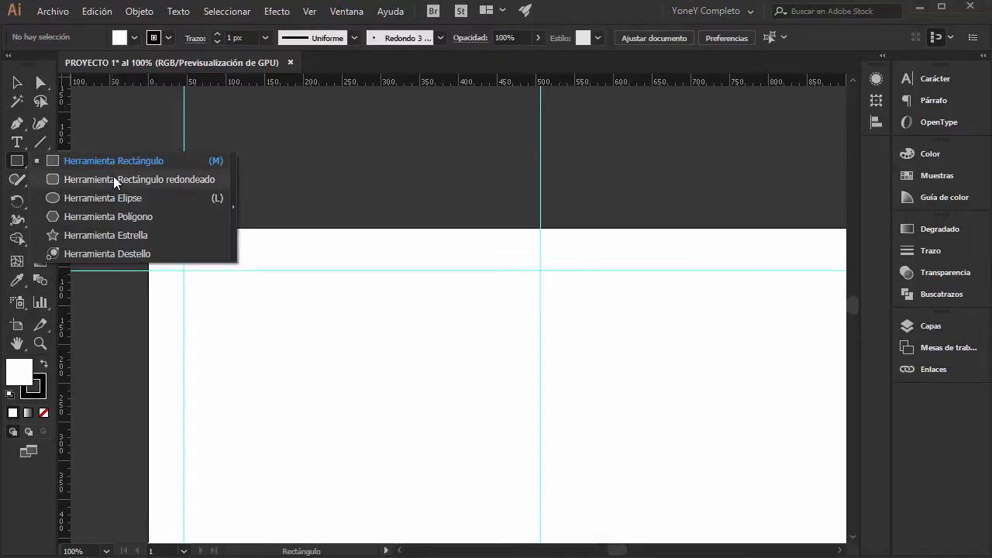
drag(184, 240, 378, 268)
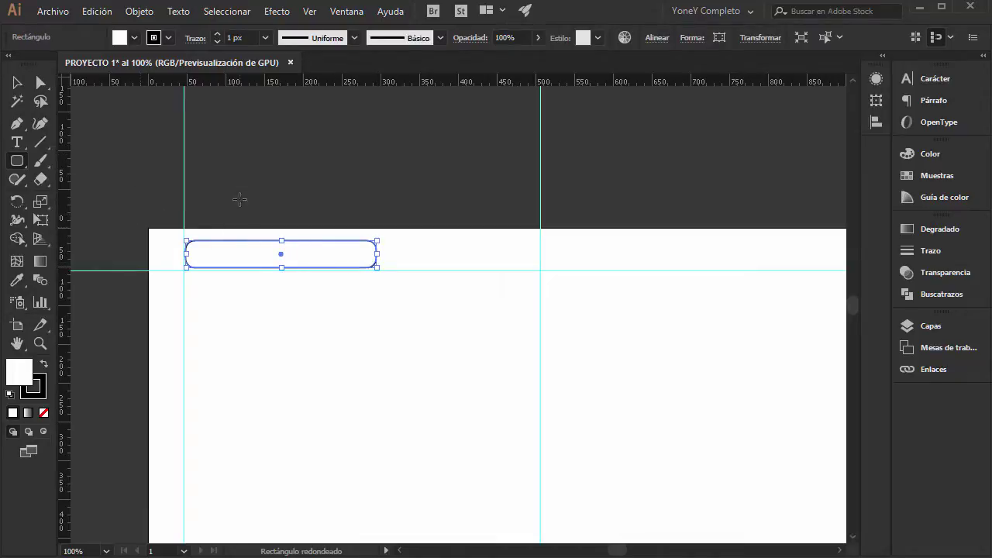
click(133, 39)
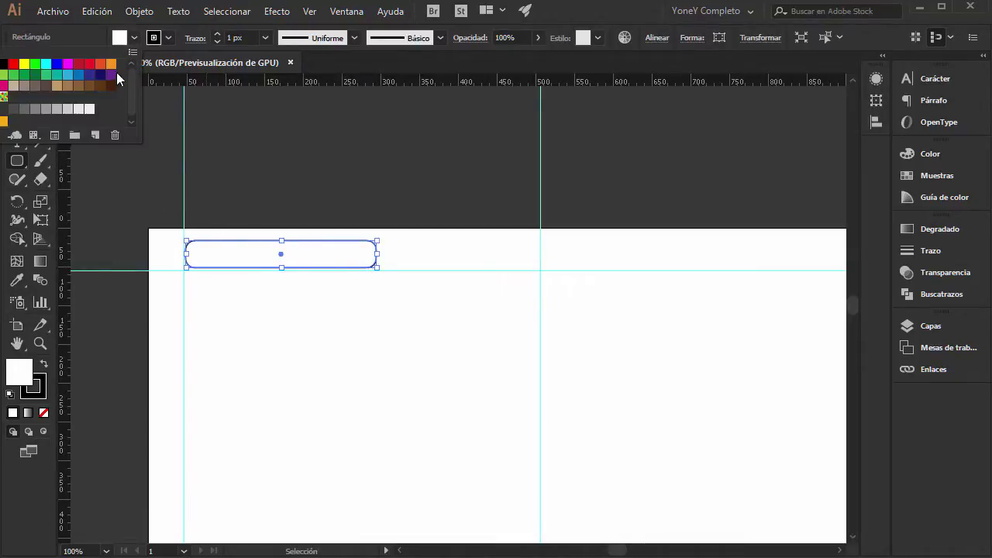
click(99, 65)
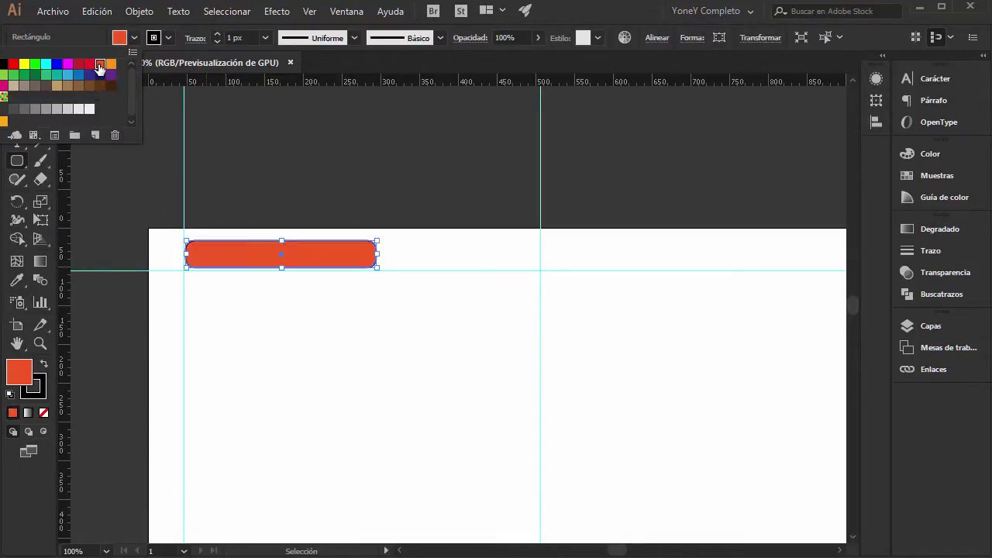
Set the rectangle's stroke weight to 0.75 px and its stroke colour to None.
click(218, 43)
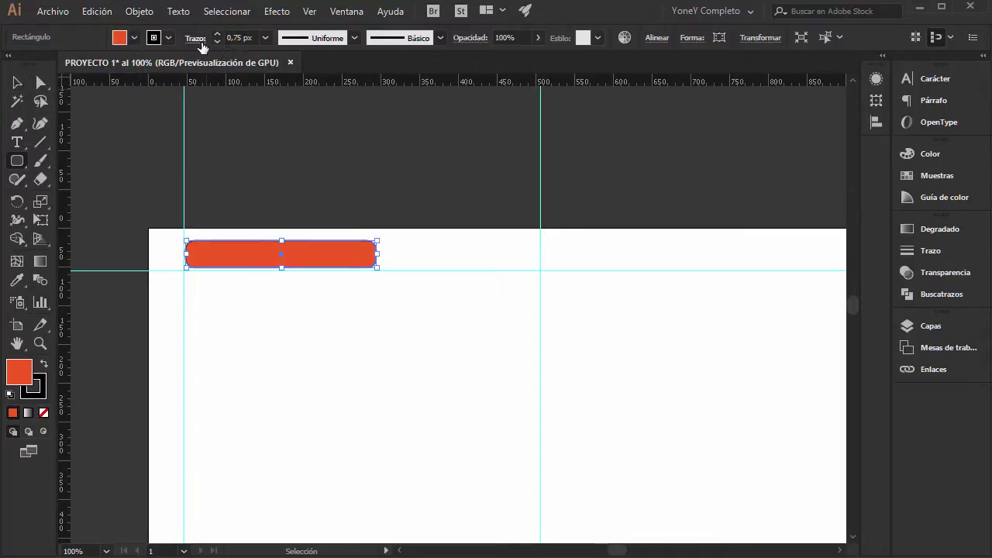
click(167, 38)
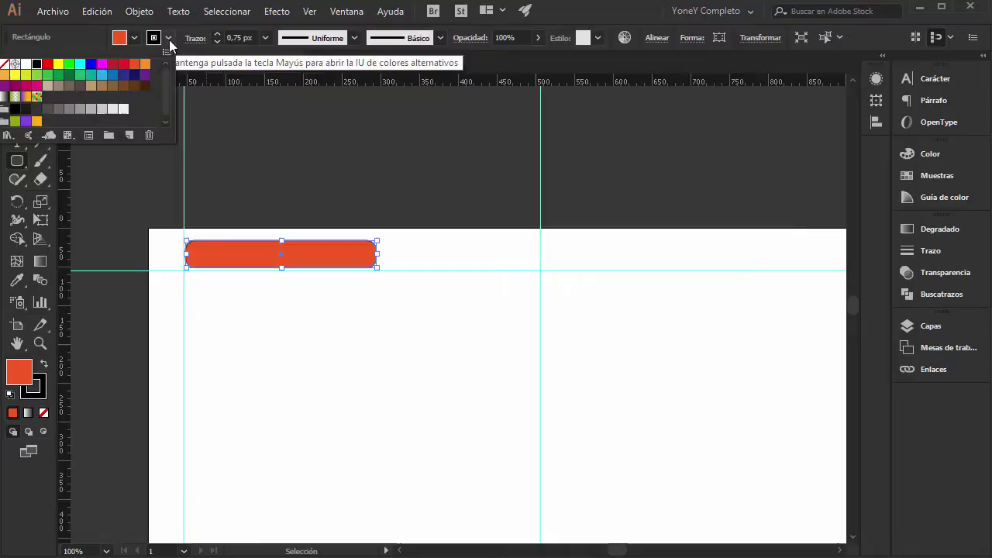
click(5, 65)
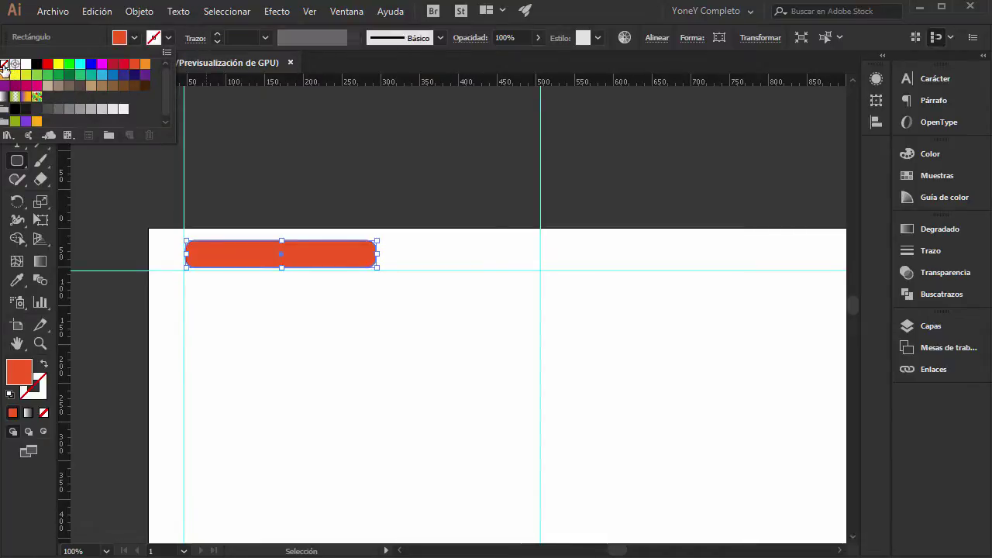
click(550, 24)
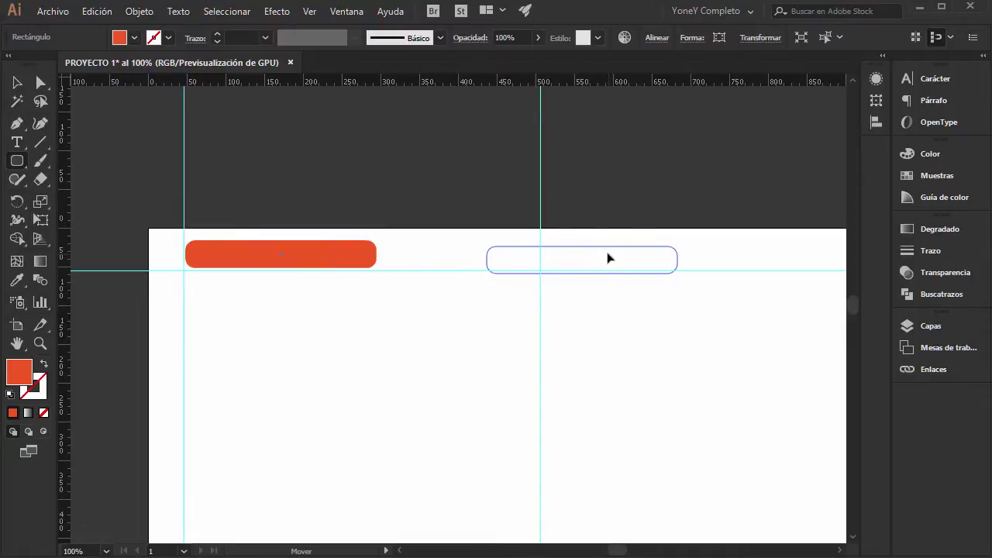
Undo a stray move, then Alt-drag a copy of the rounded rectangle to the right.
drag(308, 254, 607, 259)
key(ctrl+z)
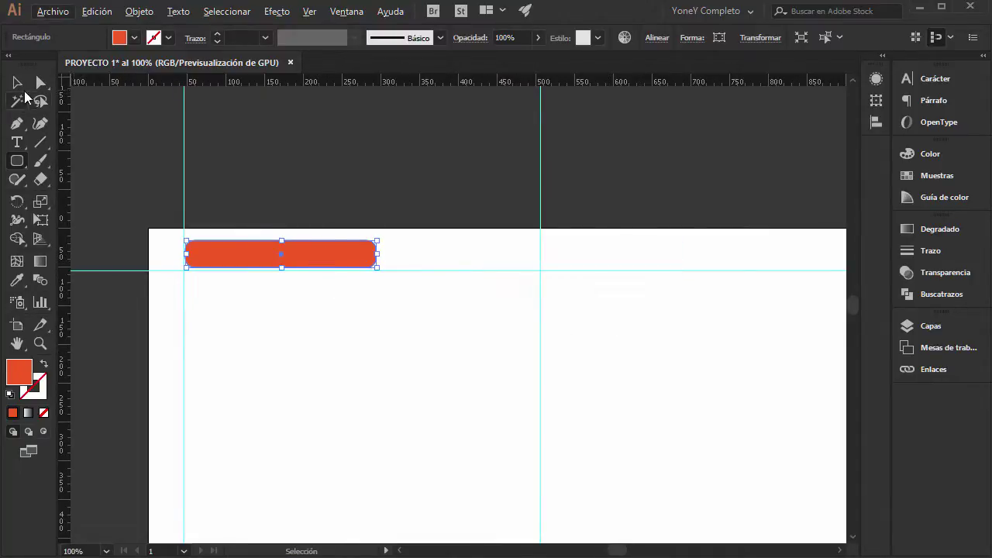
key(v)
drag(304, 256, 565, 263)
key(a)
key(ctrl+minus)
Position the copy at the top-right guide corner and deselect it.
key(v)
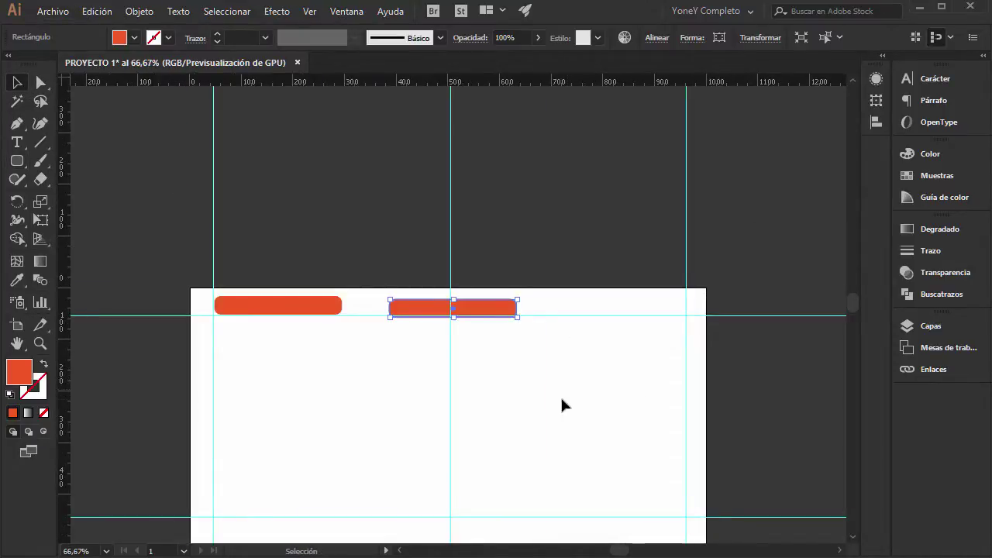
drag(563, 404, 558, 334)
drag(494, 238, 662, 235)
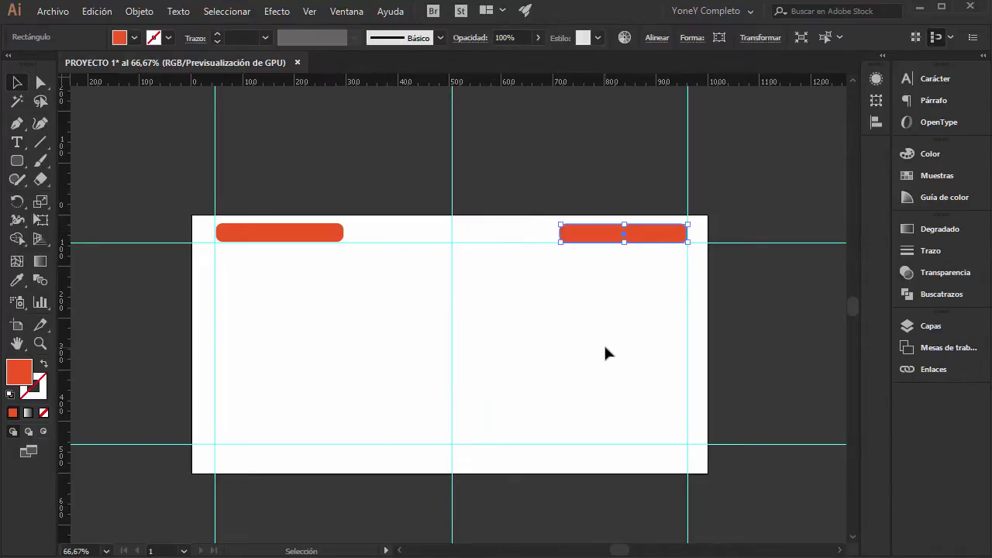
click(611, 309)
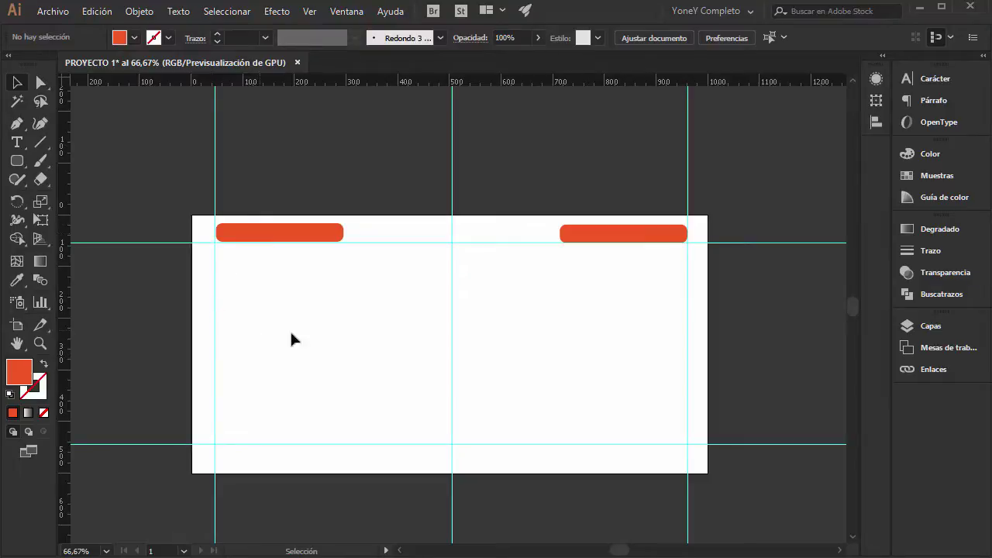
drag(323, 310, 320, 286)
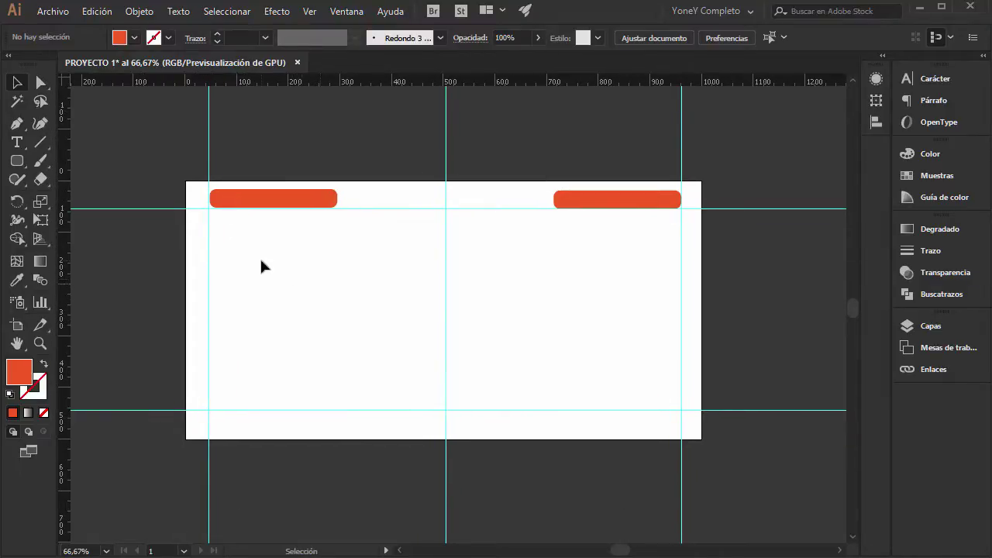
click(68, 14)
key(Escape)
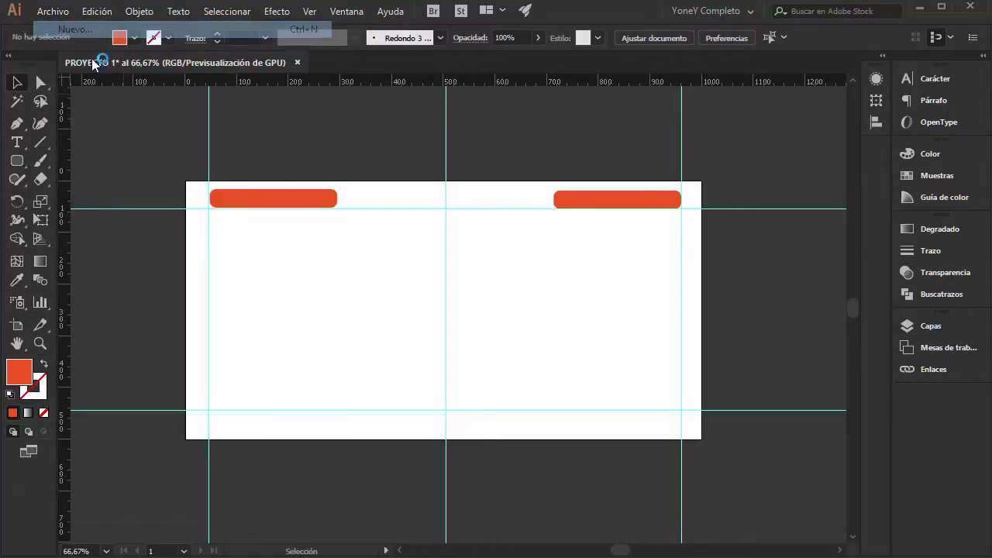
key(ctrl+n)
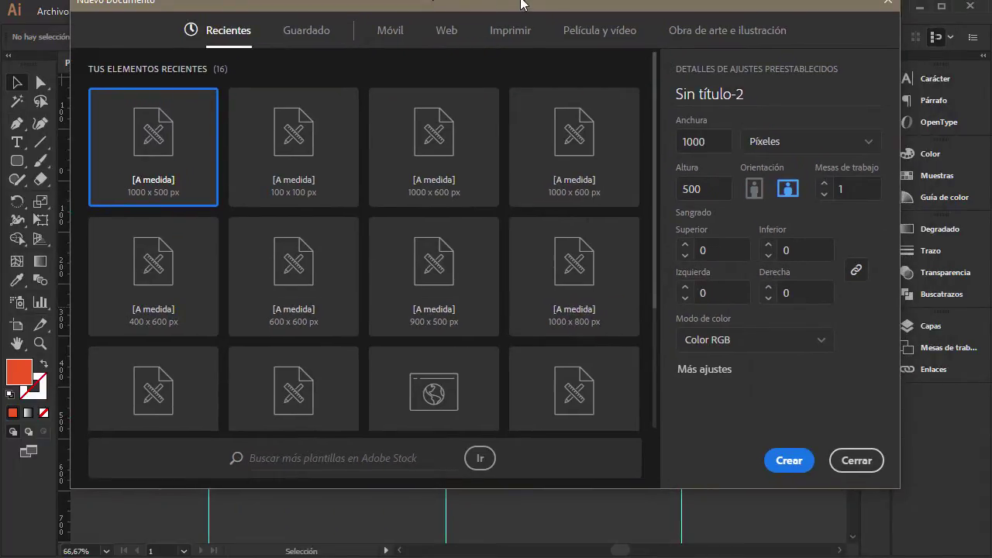
drag(524, 4, 517, 31)
click(888, 31)
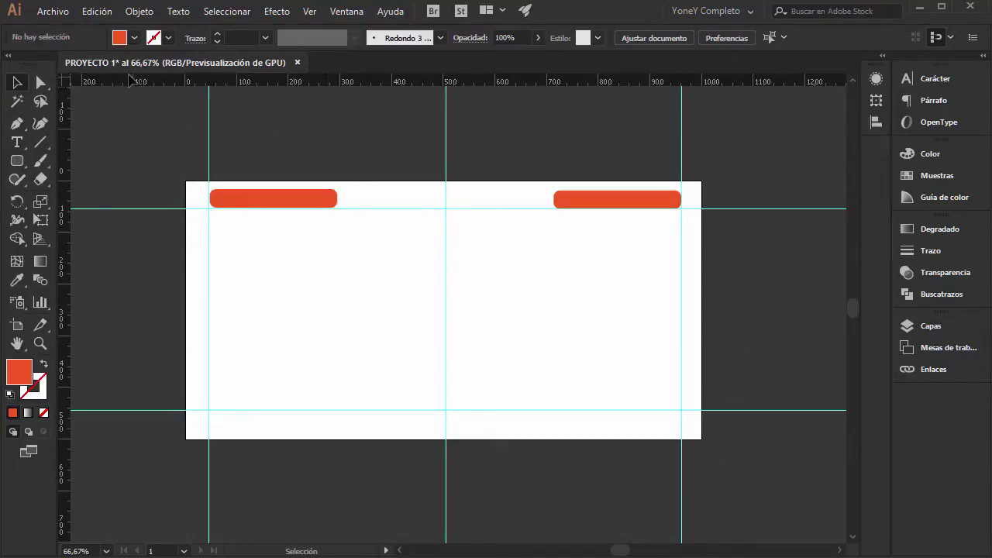
Save the document as uno.ait, type Illustrator Template (*.AIT), in the Plantillas folder.
click(55, 17)
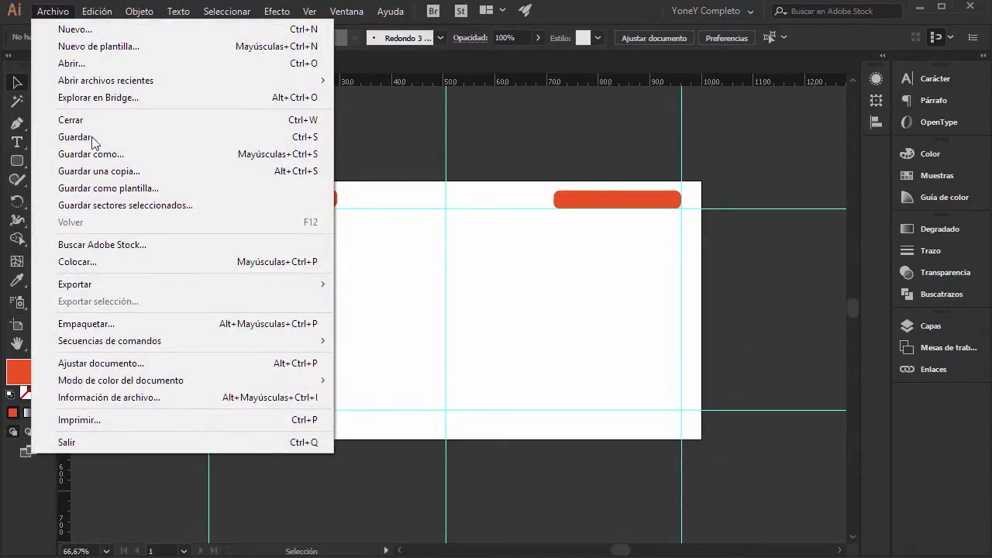
click(124, 190)
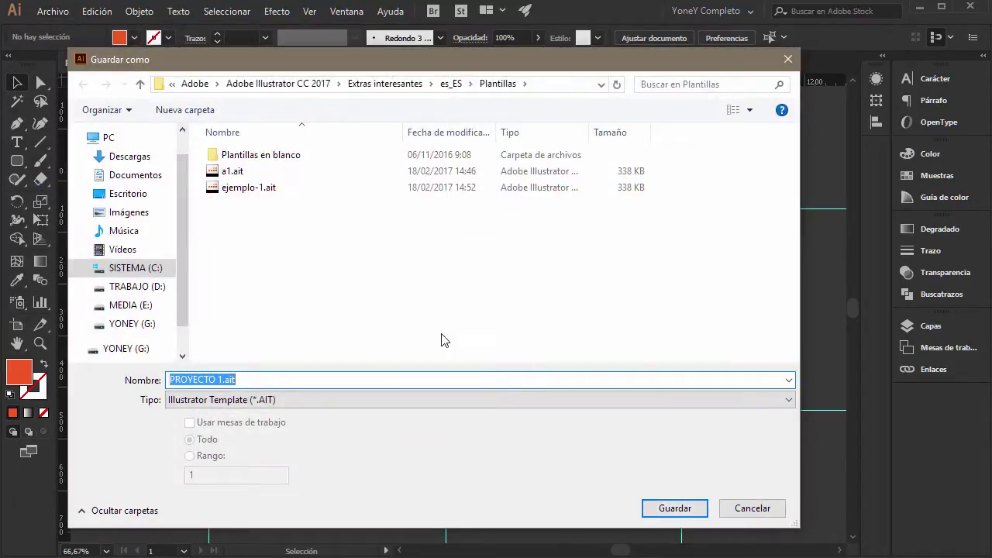
text(uno)
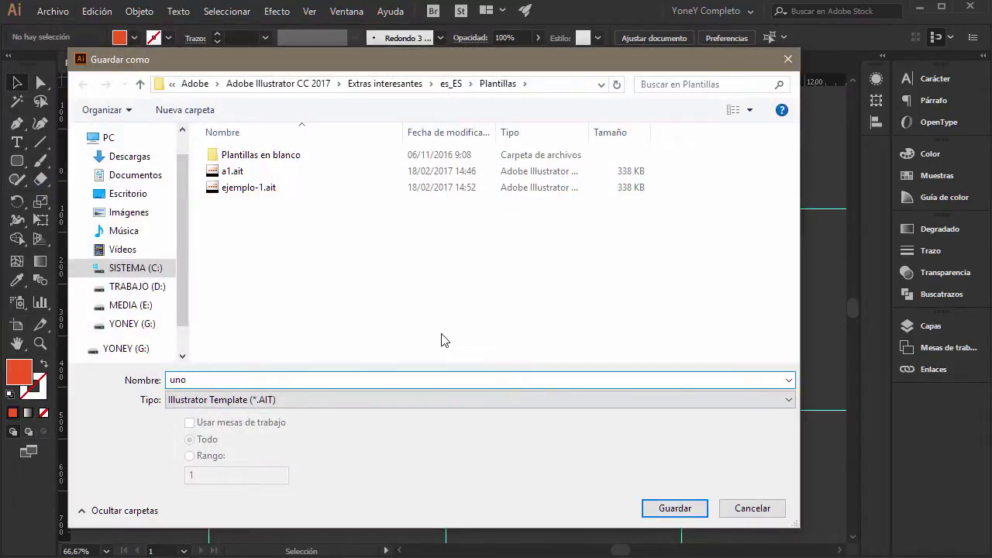
click(413, 399)
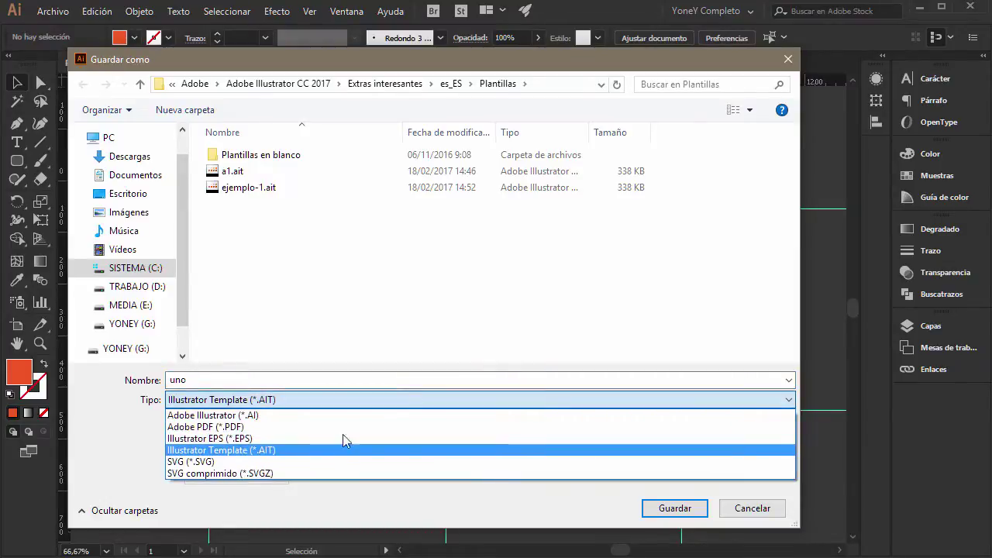
click(243, 451)
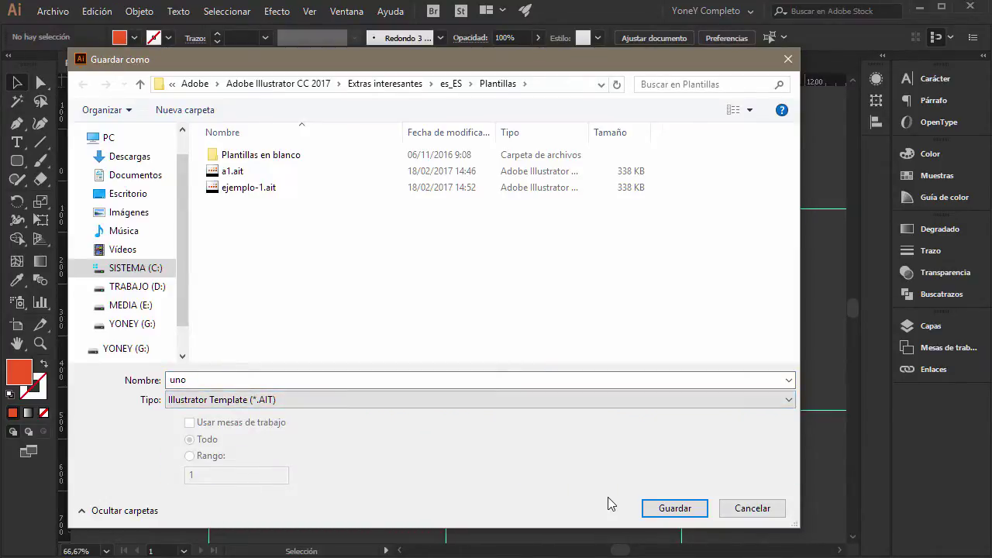
click(670, 515)
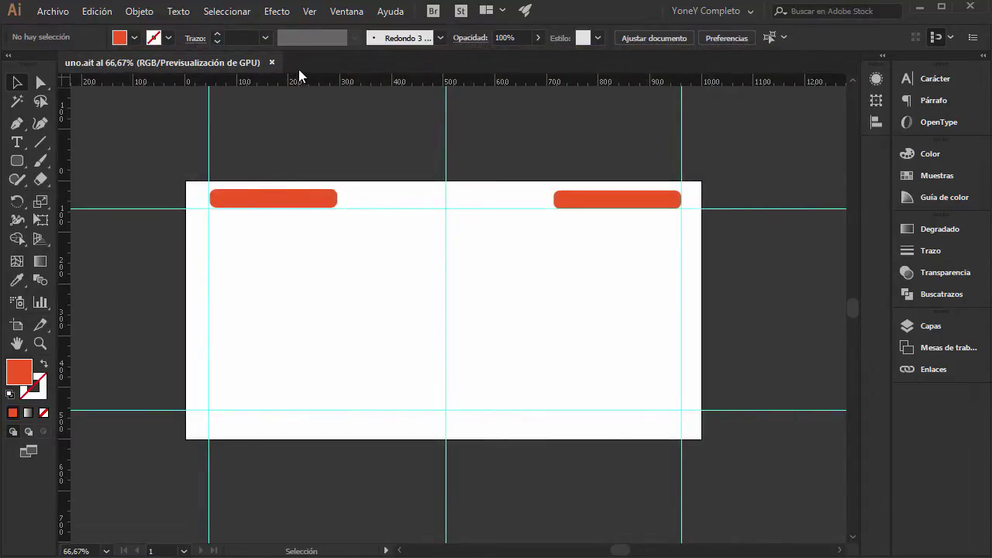
Close uno.ait and start a new document, showing the empty Guardado presets category.
click(272, 62)
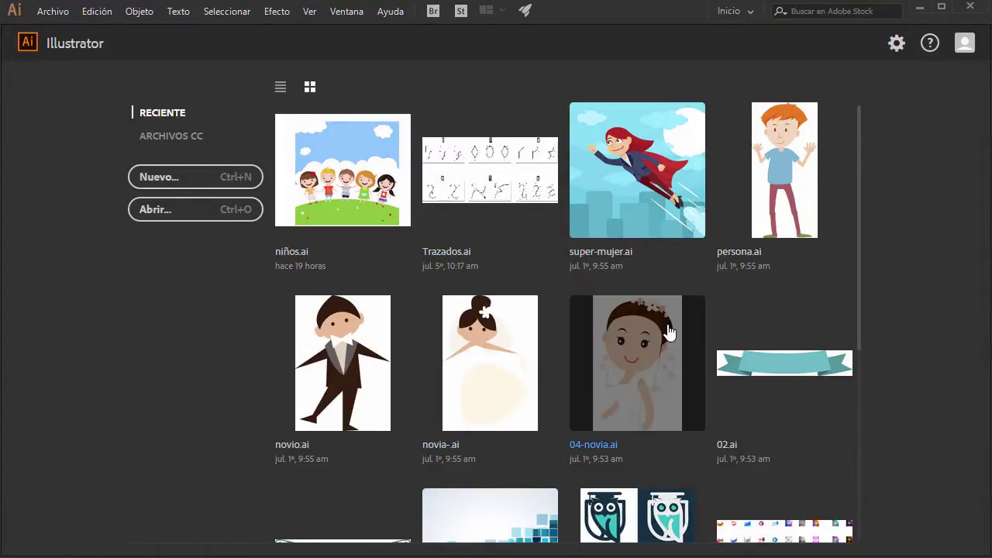
click(165, 180)
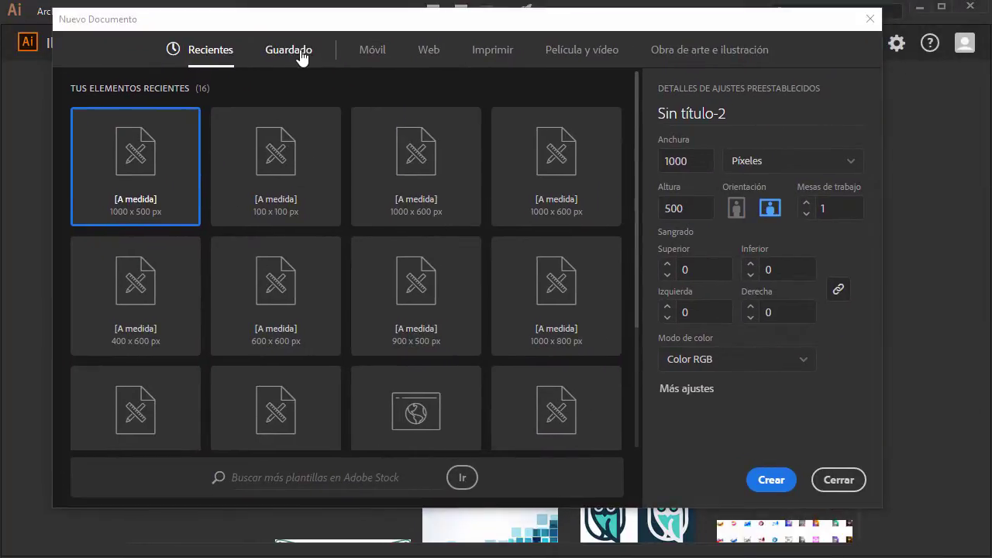
click(302, 54)
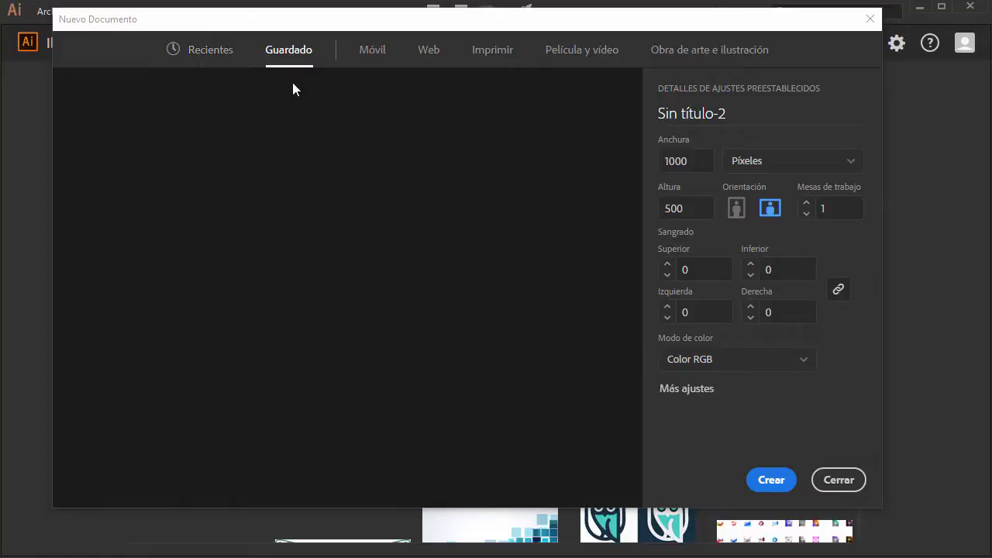
drag(561, 27, 559, 40)
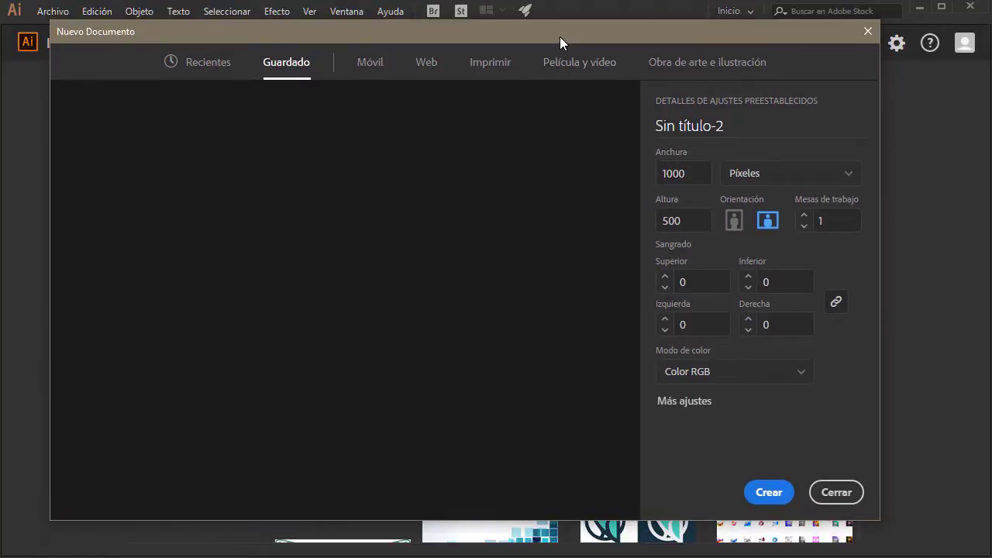
Create Sin título-2 from the uno.ait template via Más ajustes > Plantillas.
click(684, 401)
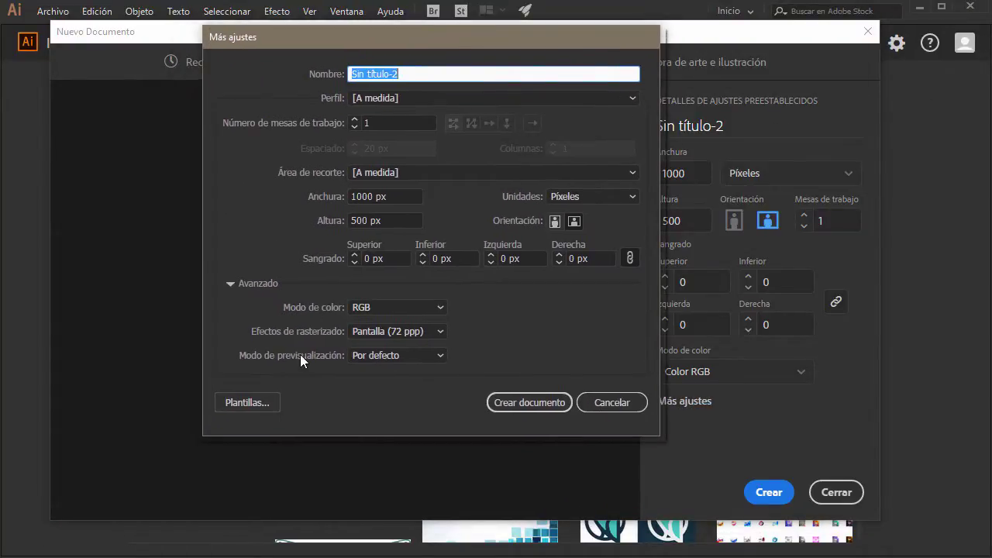
click(236, 408)
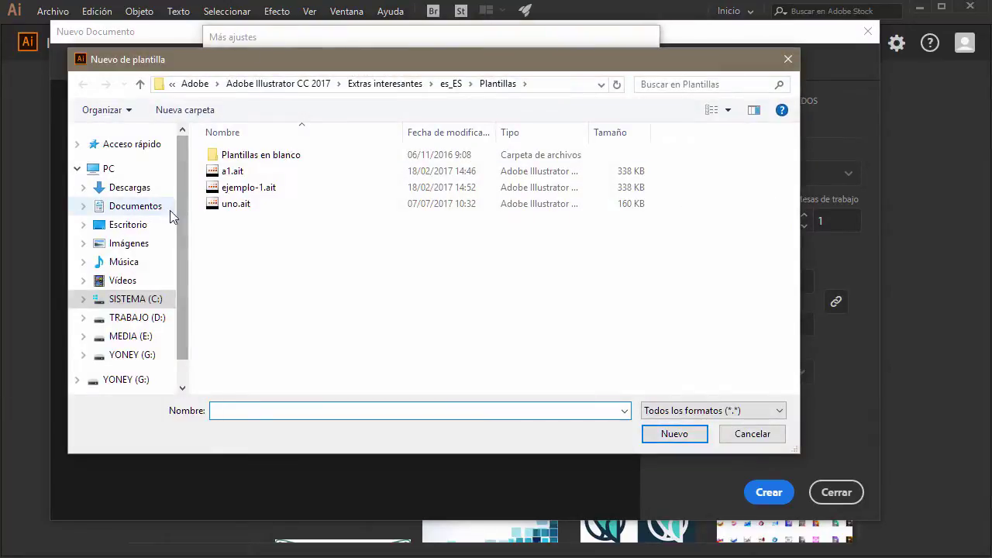
click(240, 205)
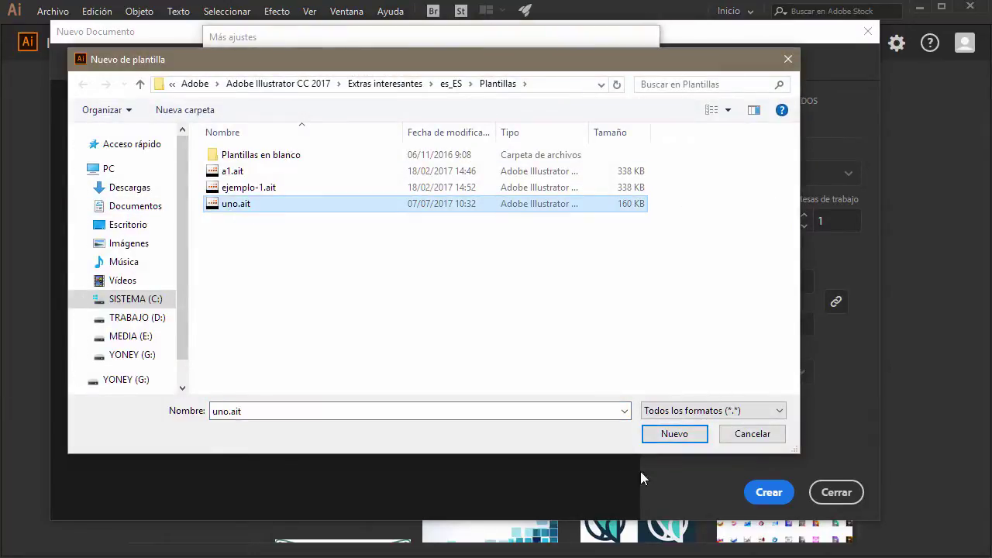
click(671, 434)
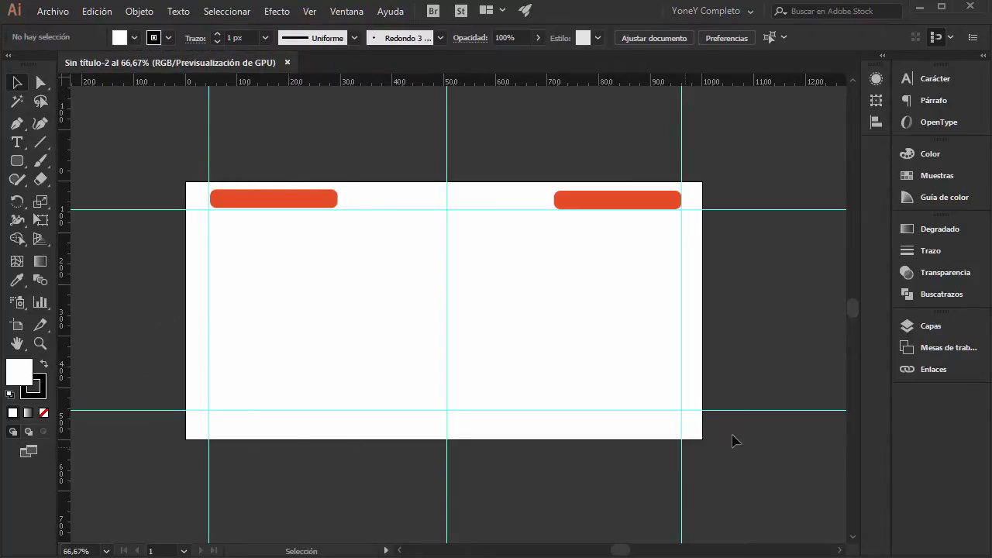
Save a copy to the desktop Illustrator folder under the name practica-1.
key(ctrl+s)
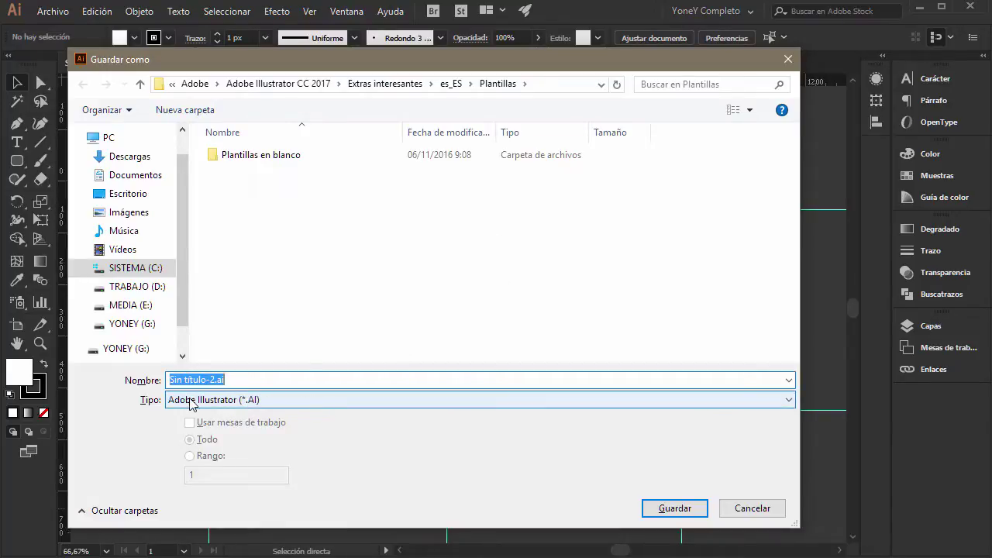
click(247, 381)
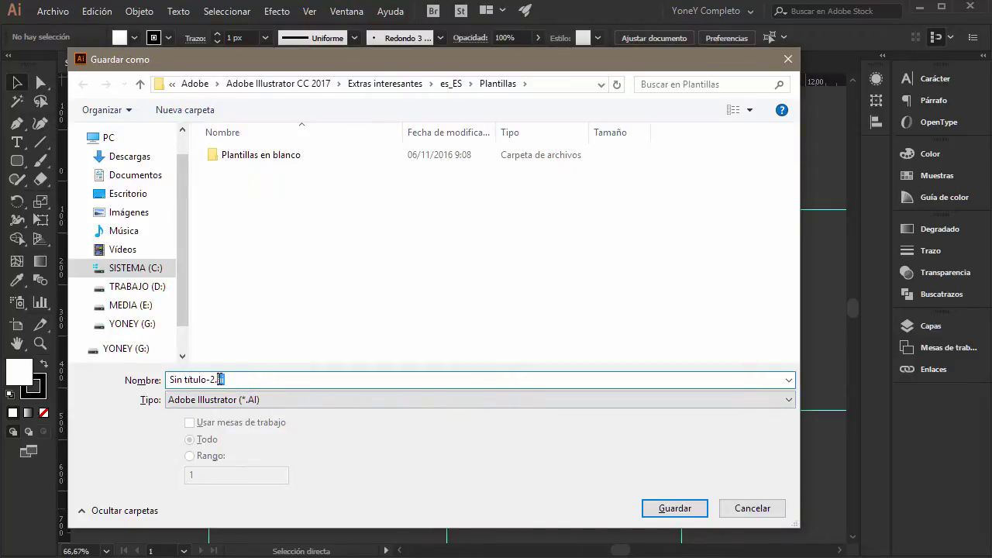
click(239, 381)
click(124, 193)
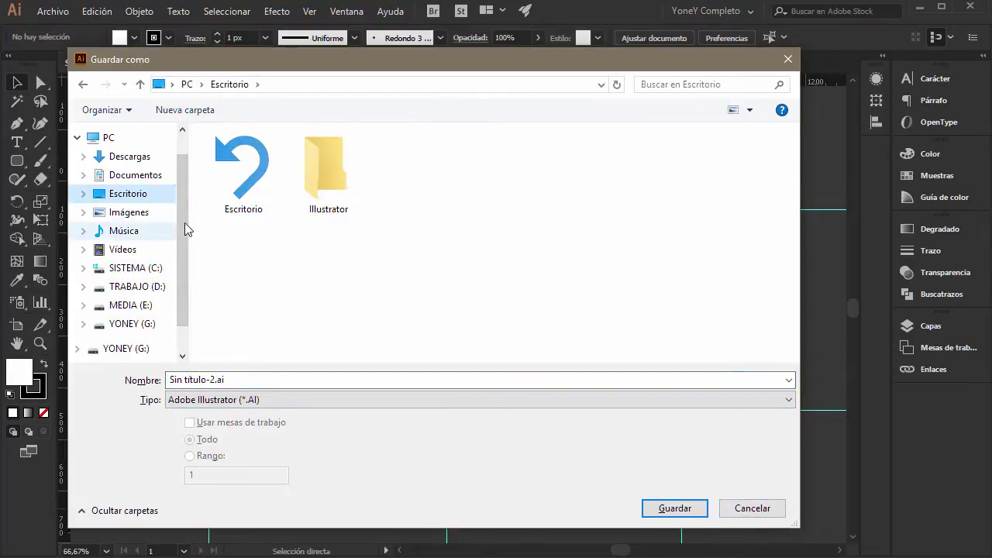
double_click(328, 182)
click(239, 379)
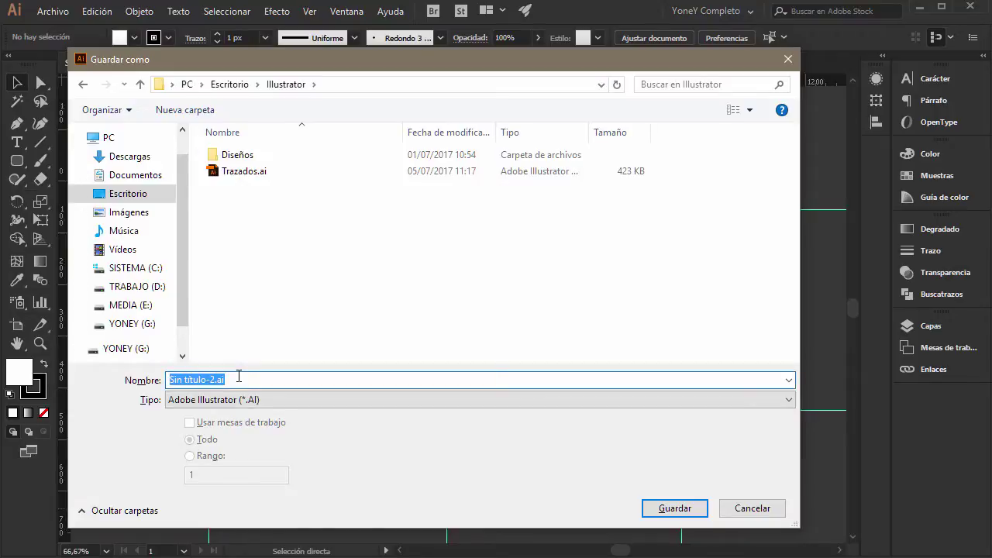
text(practica-1)
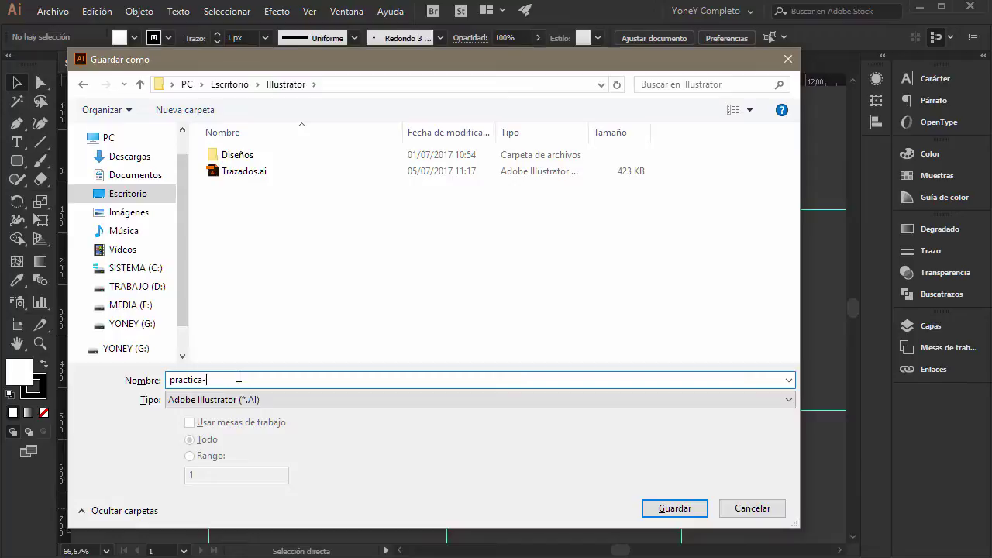
Confirm practica-1.ai with default Illustrator options, then move both orange bars down to mid-artboard.
click(673, 511)
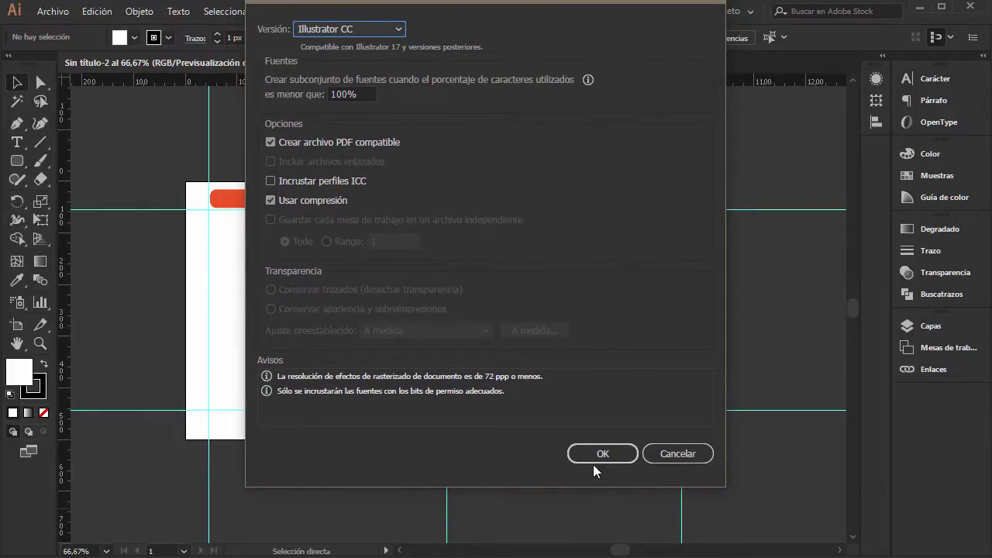
click(590, 454)
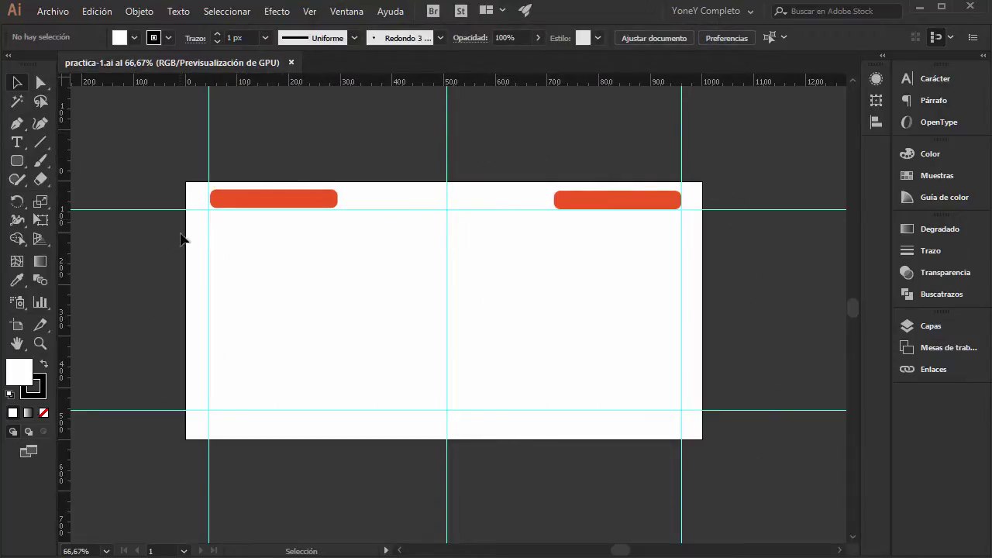
mouse_move(280, 211)
mouse_down()
mouse_move(324, 277)
mouse_move(332, 338)
mouse_up()
drag(607, 204, 566, 306)
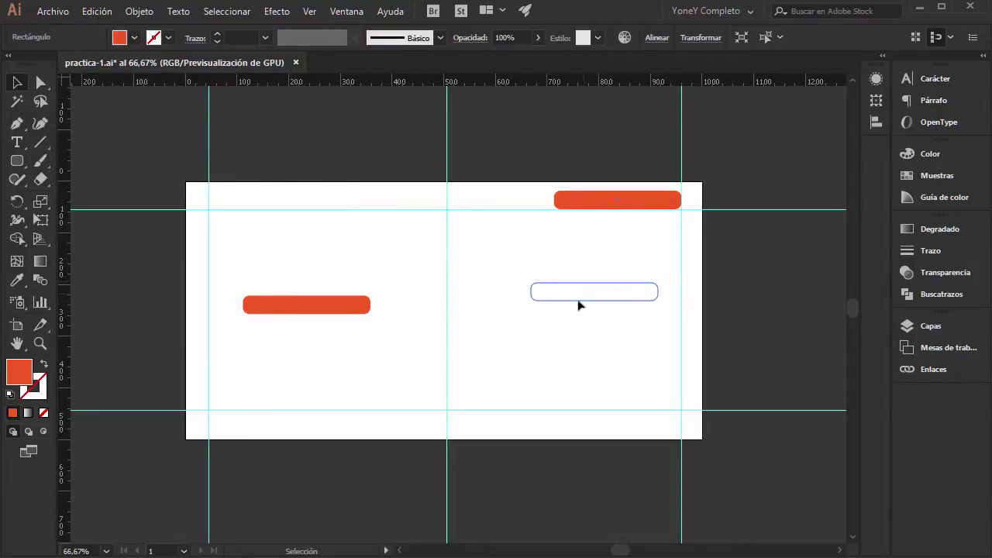
Create Sin título-3 from the uno.ait template via Archivo > Nuevo > Plantillas.
click(53, 11)
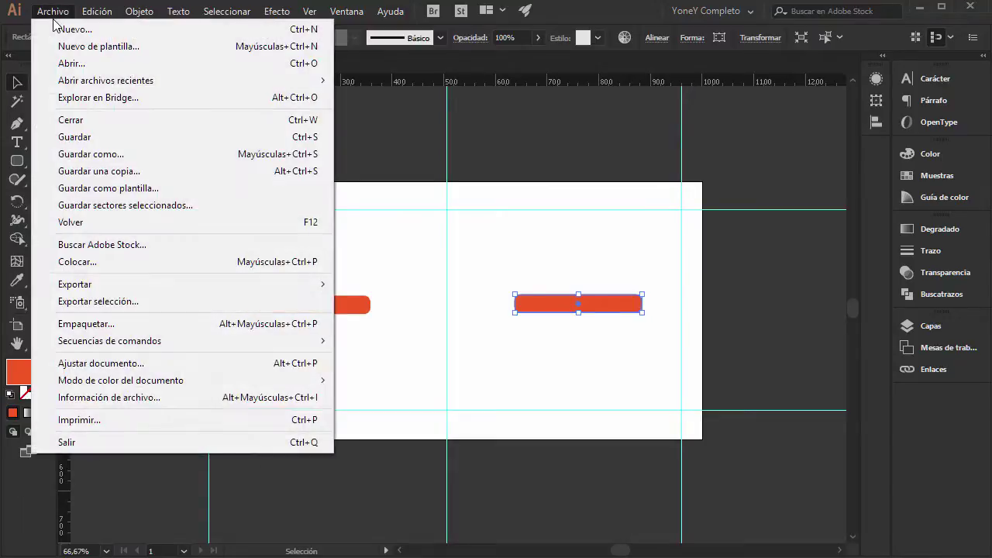
click(63, 31)
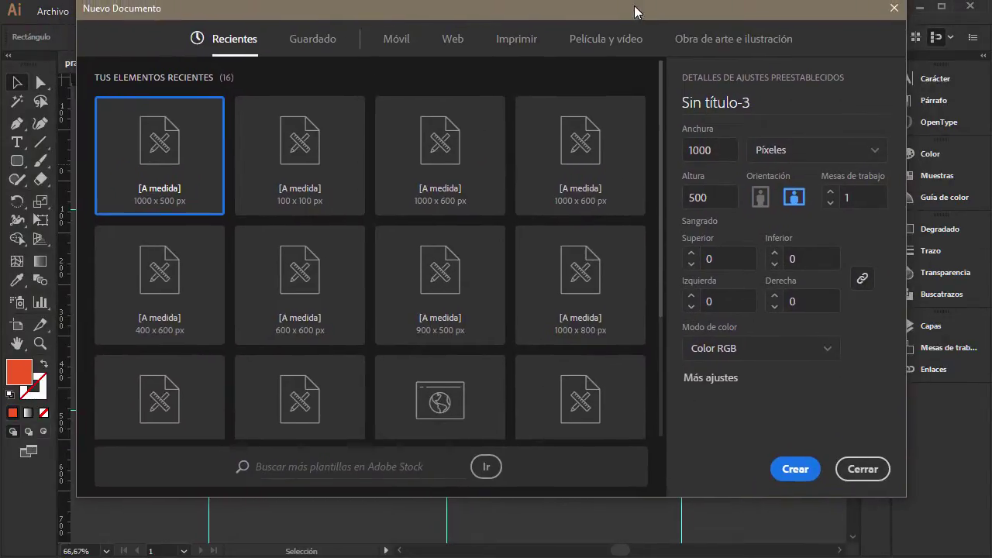
click(713, 380)
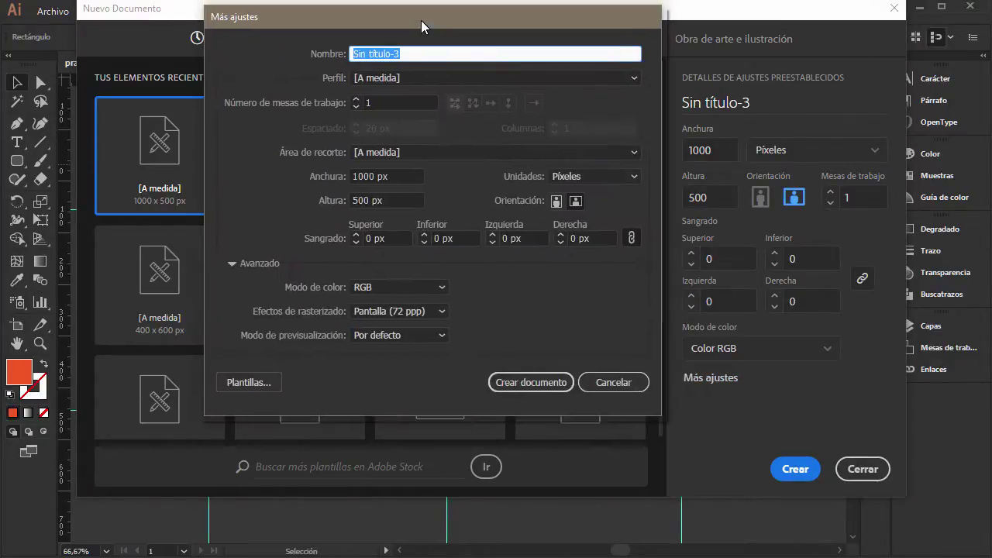
click(241, 383)
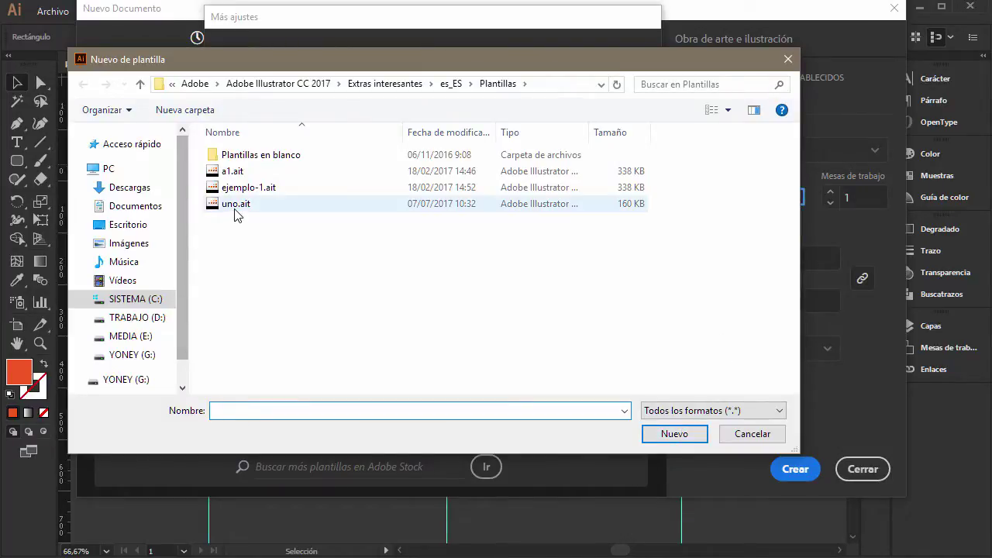
click(236, 204)
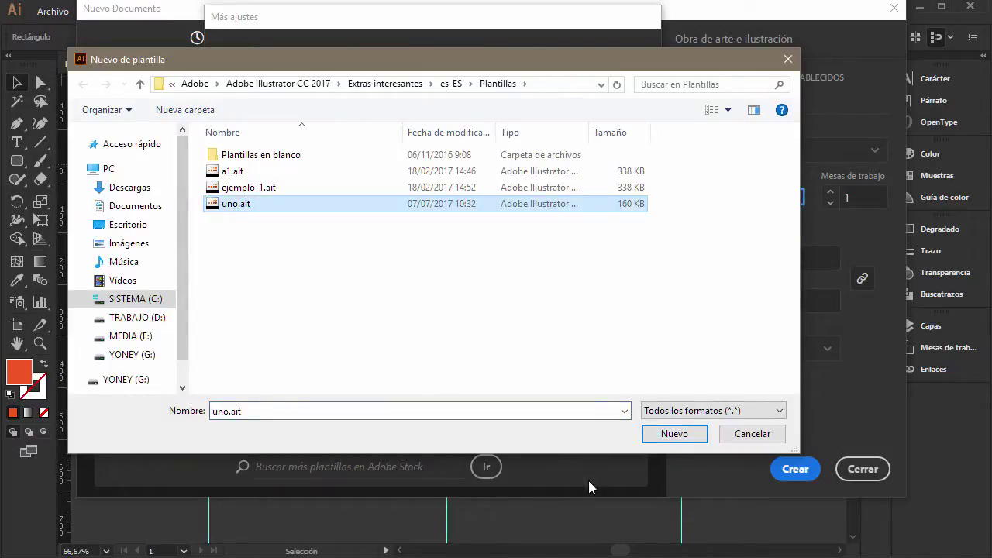
click(661, 435)
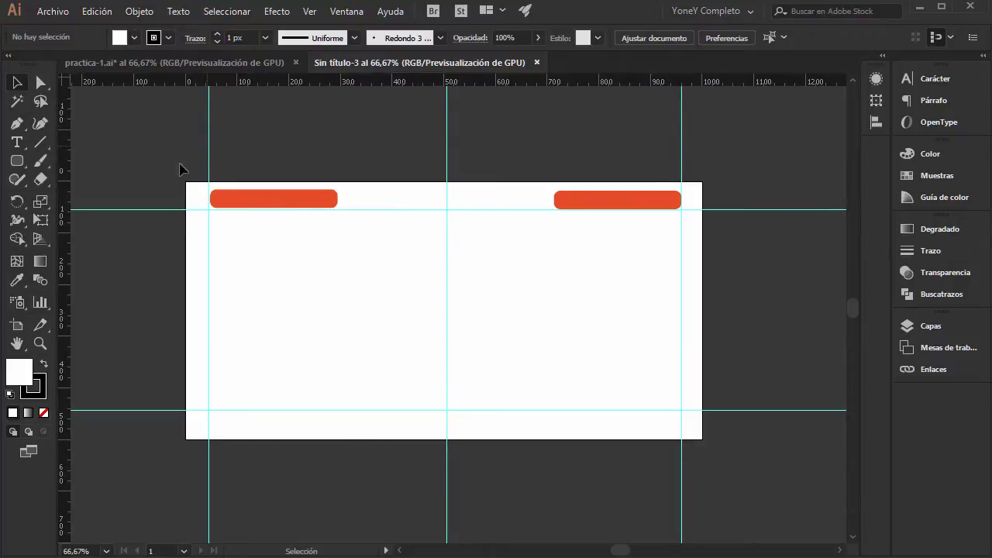
click(208, 60)
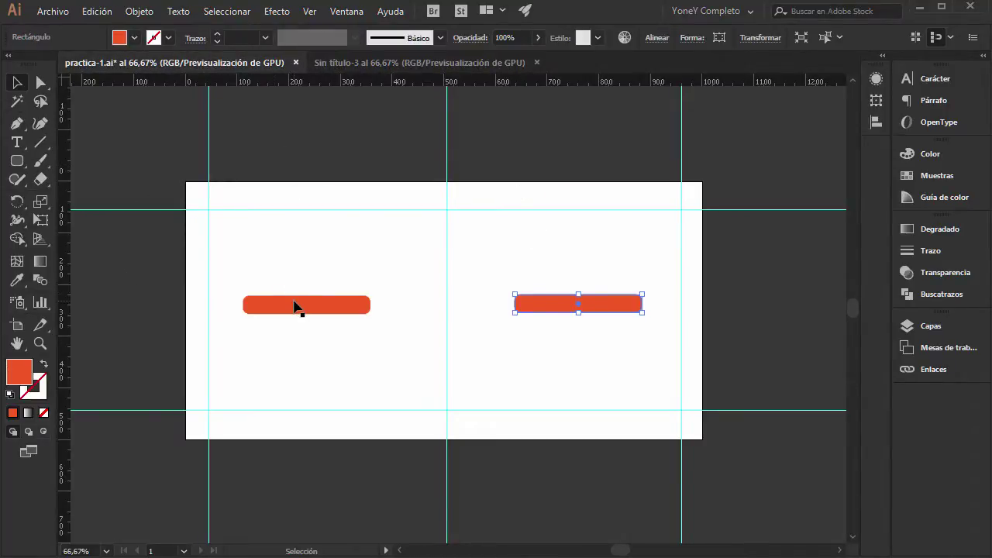
click(294, 306)
click(543, 306)
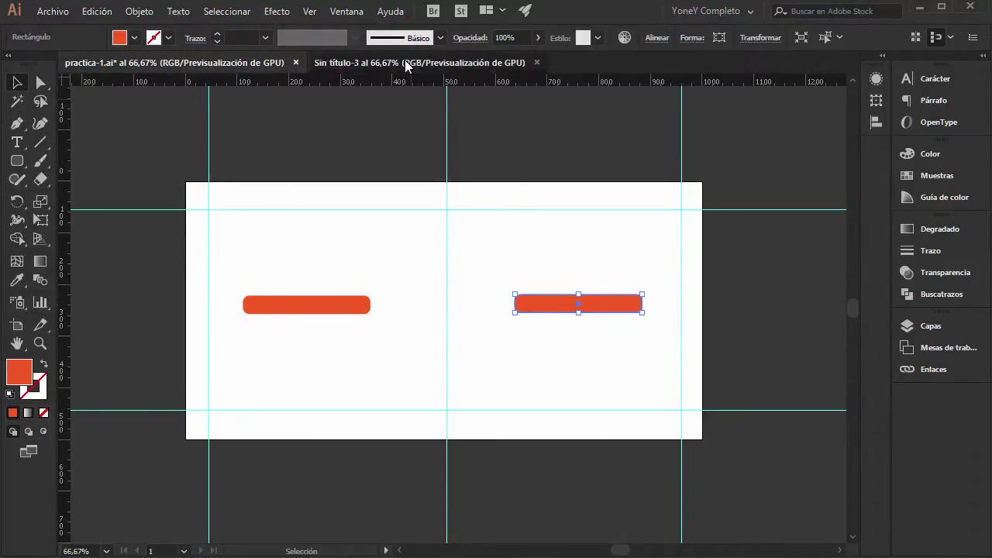
click(406, 67)
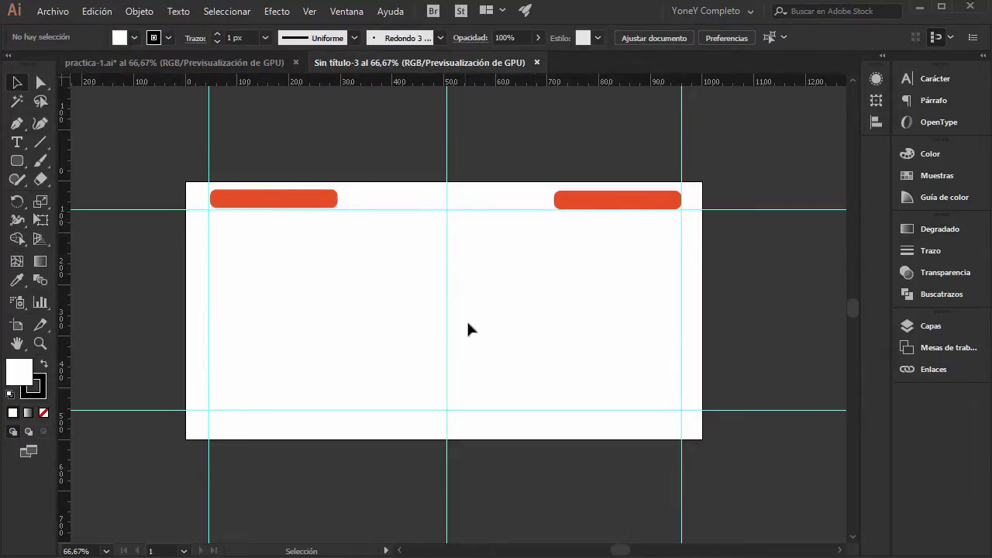